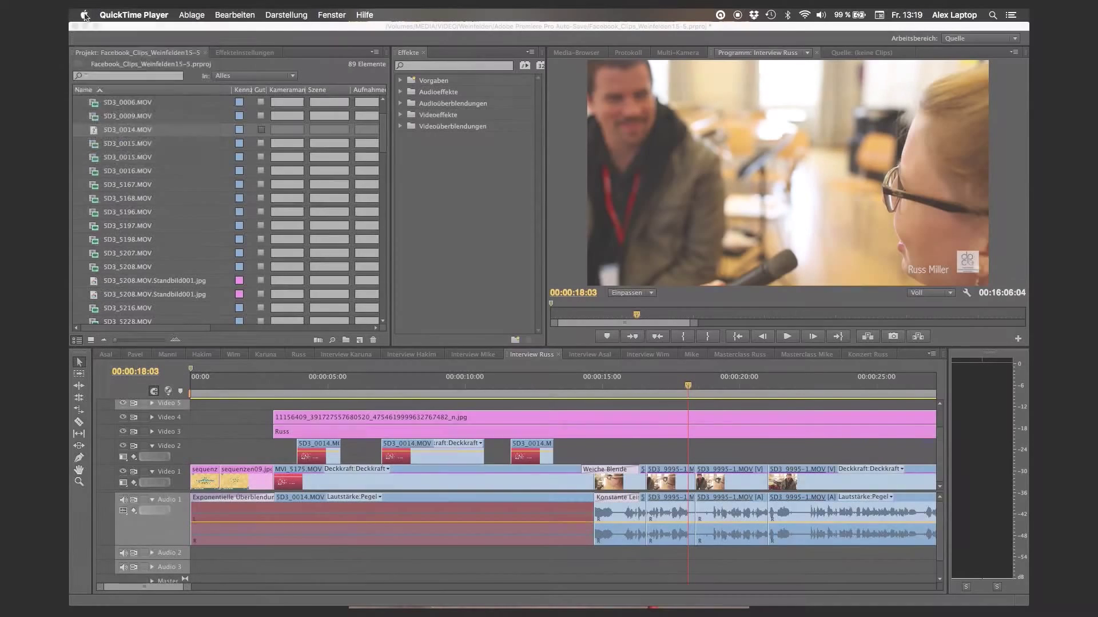
View the Mac's system information via Über diesen Mac, close it, and return to Premiere Pro.
click(85, 14)
click(115, 26)
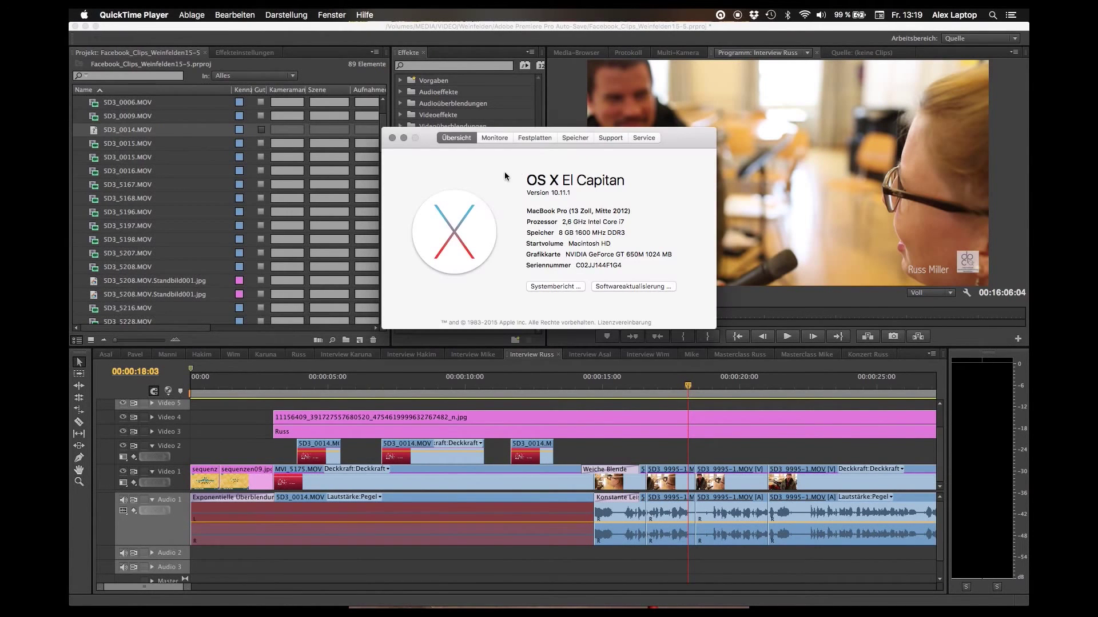
click(392, 139)
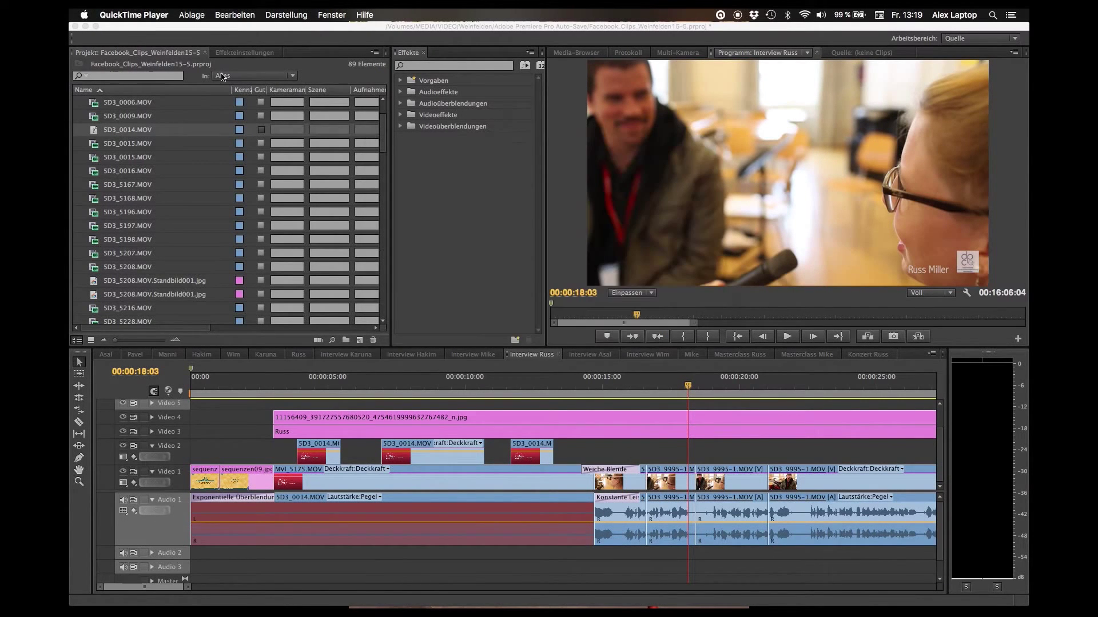
click(227, 39)
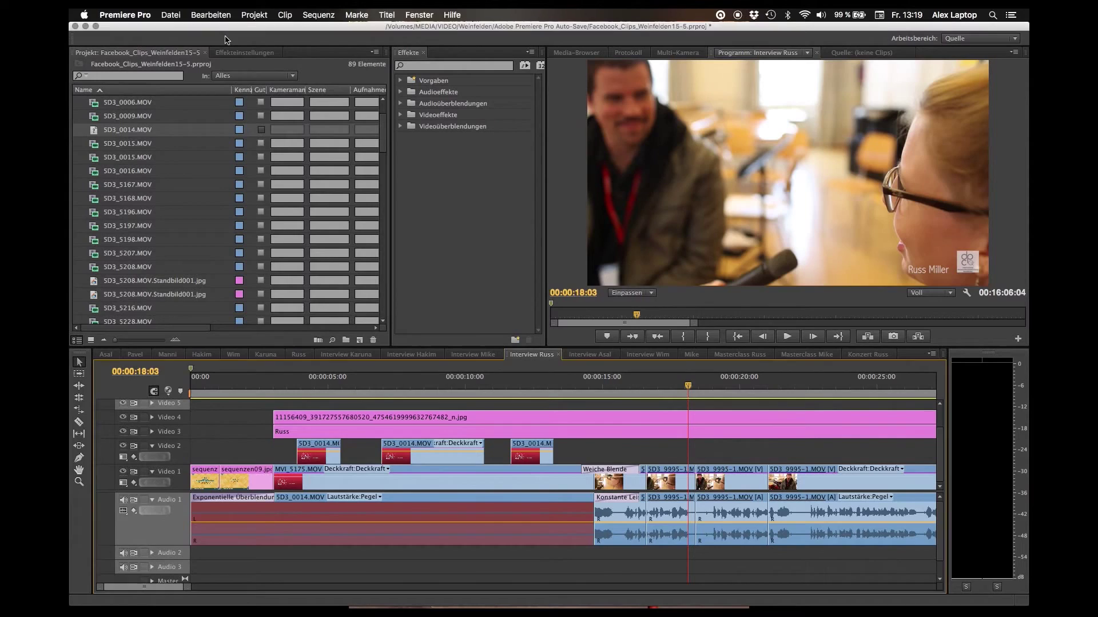
Quit Premiere Pro, relaunch it from the Dock, and reopen the most recent project.
click(130, 16)
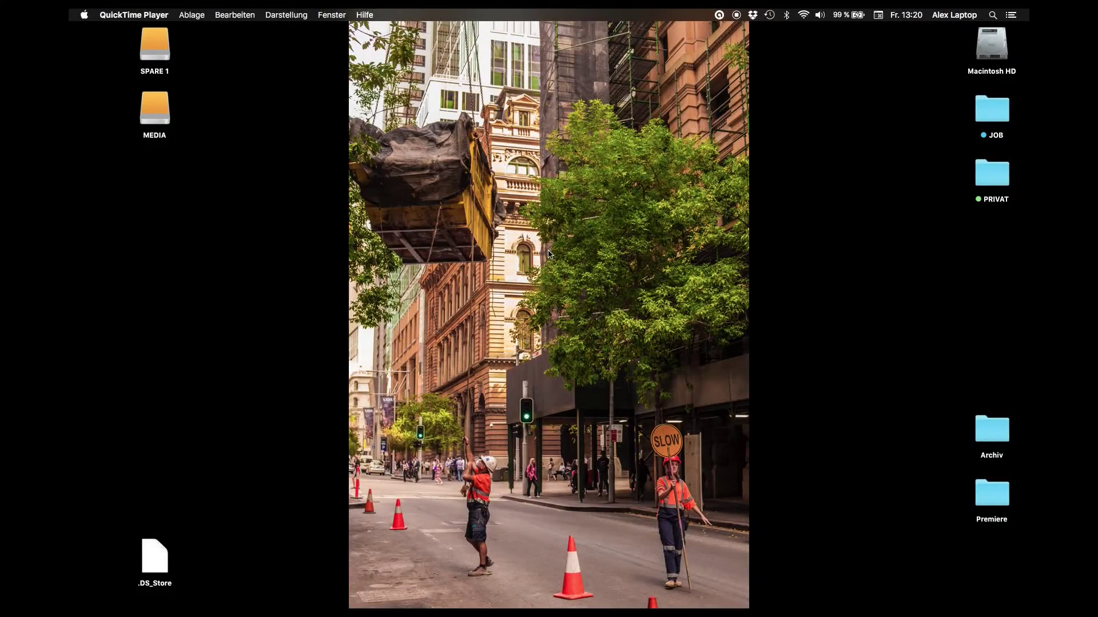
mouse_move(498, 594)
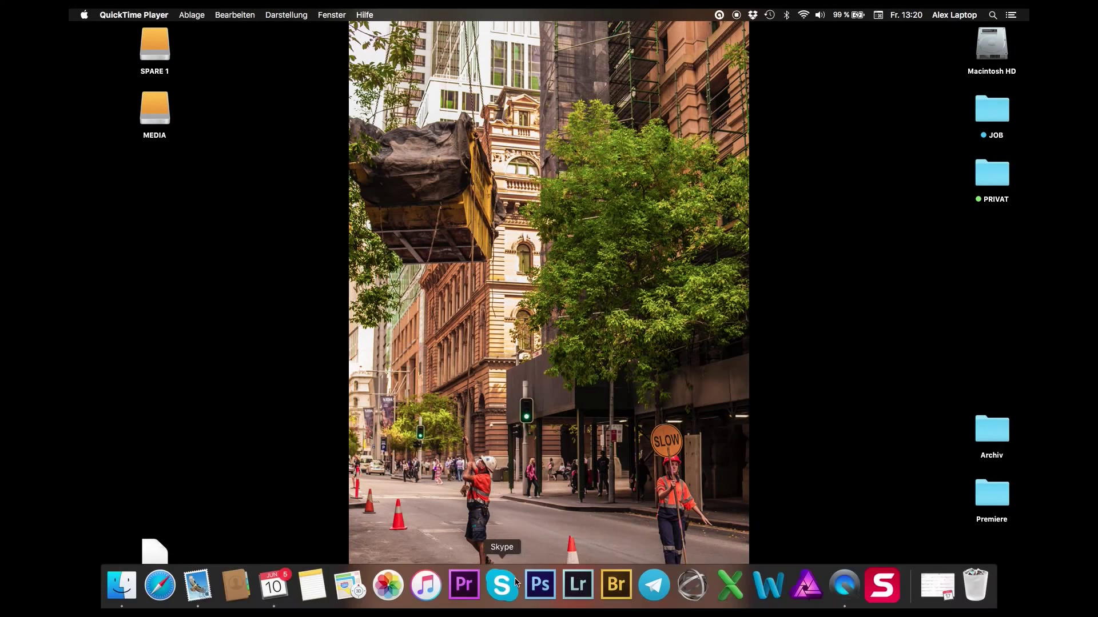
click(475, 584)
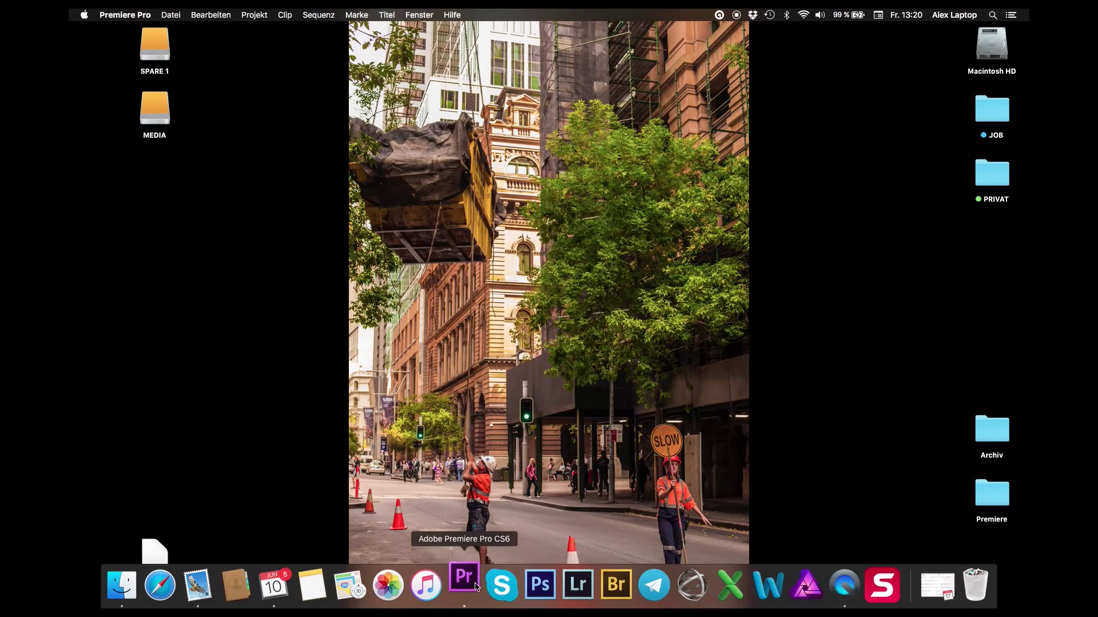
click(475, 279)
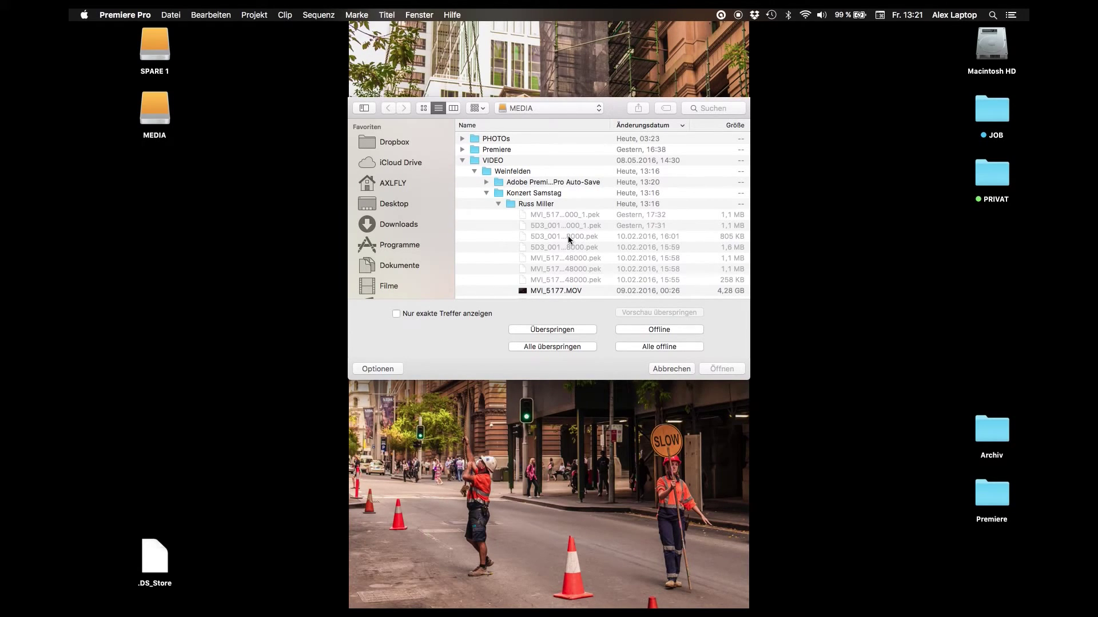
Turn on 'Nur exakte Treffer anzeigen' in the locate-media dialog.
scroll(568, 236, down, 10)
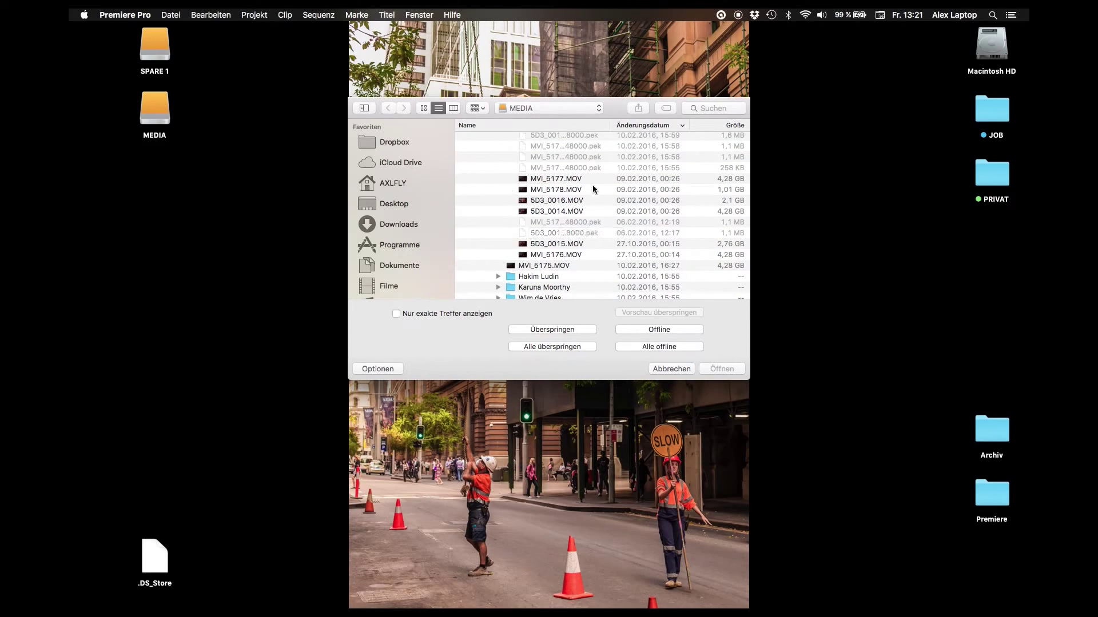
scroll(583, 256, down, 5)
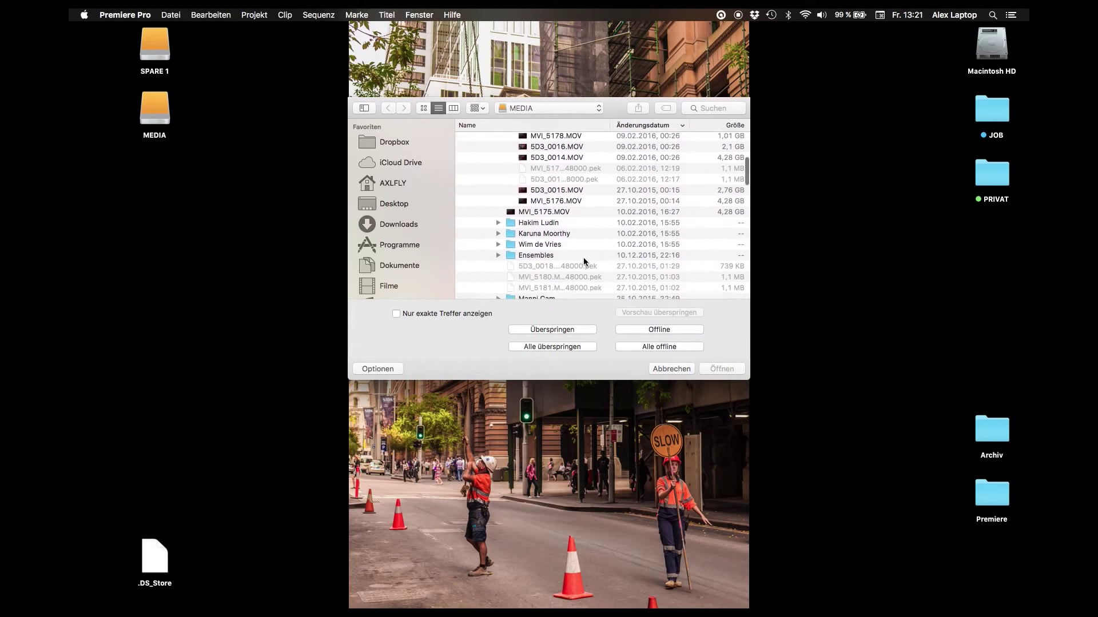
scroll(583, 260, up, 5)
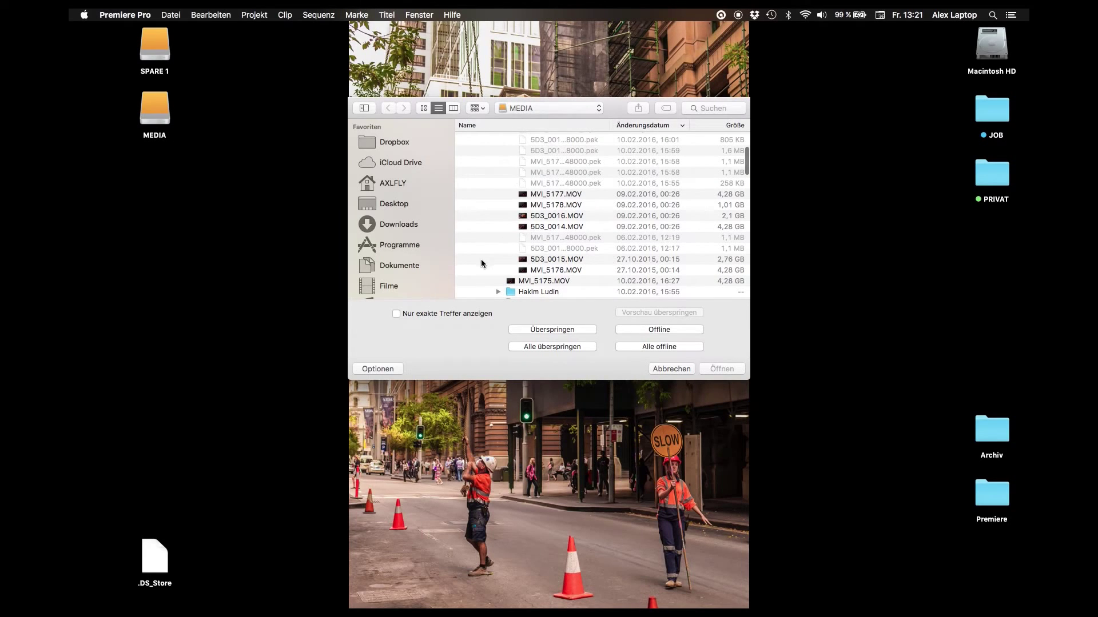
click(396, 315)
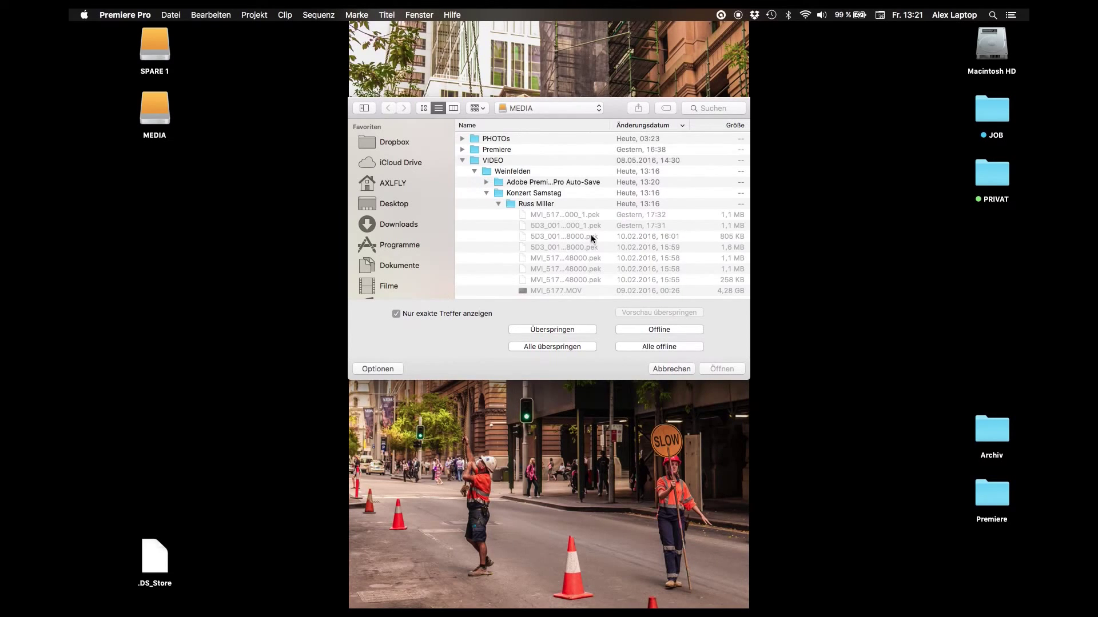
Choose MVI_5175.MOV as the missing media file.
scroll(592, 239, down, 5)
scroll(592, 239, down, 5)
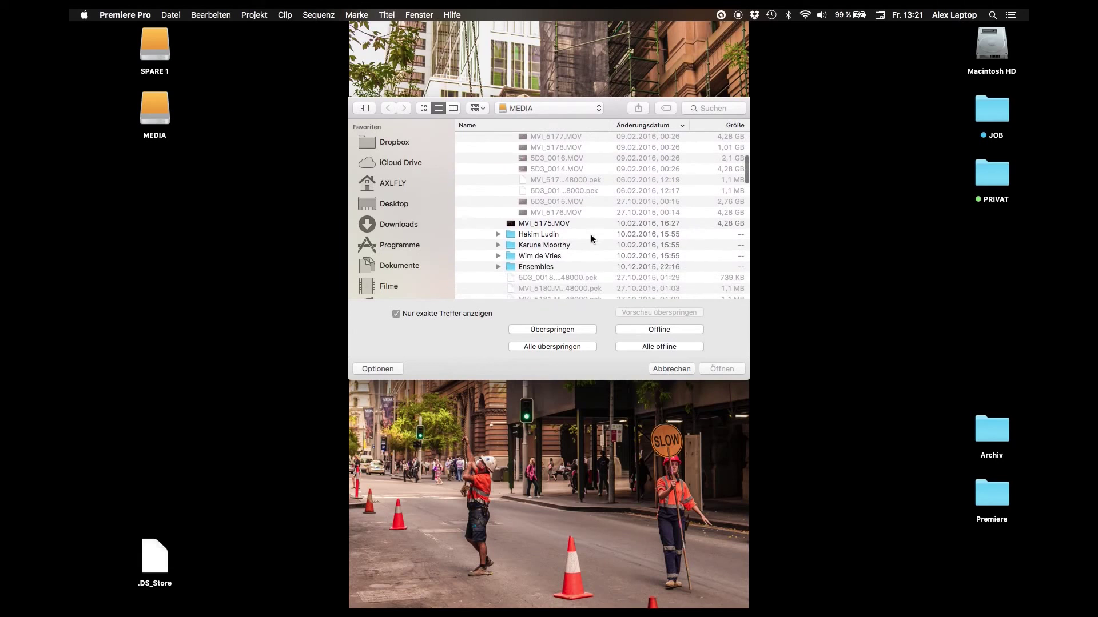
click(525, 223)
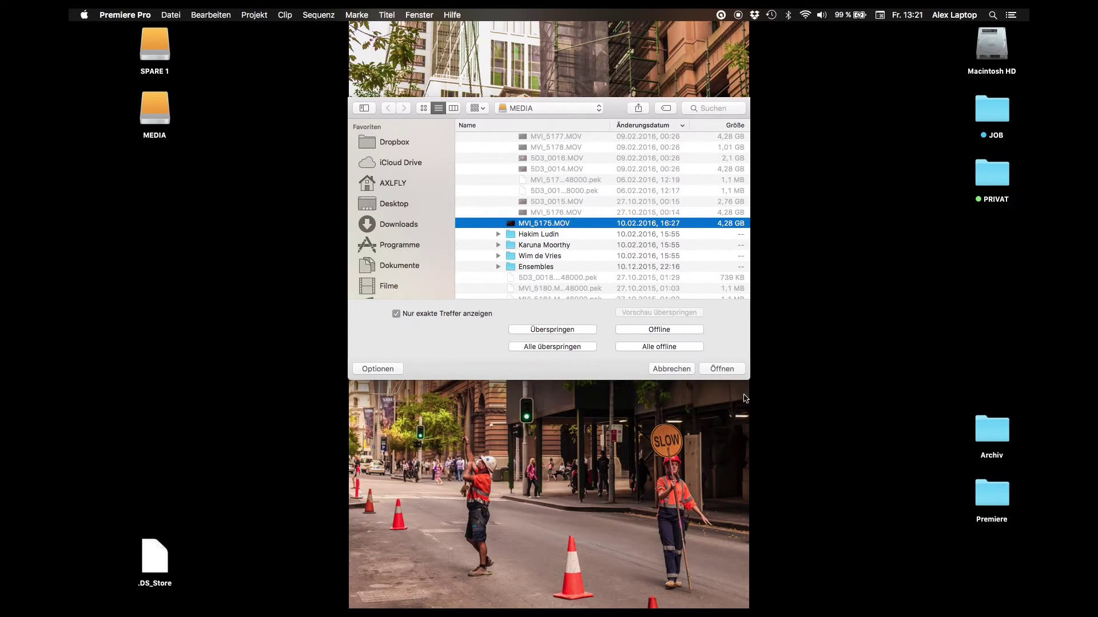
click(723, 372)
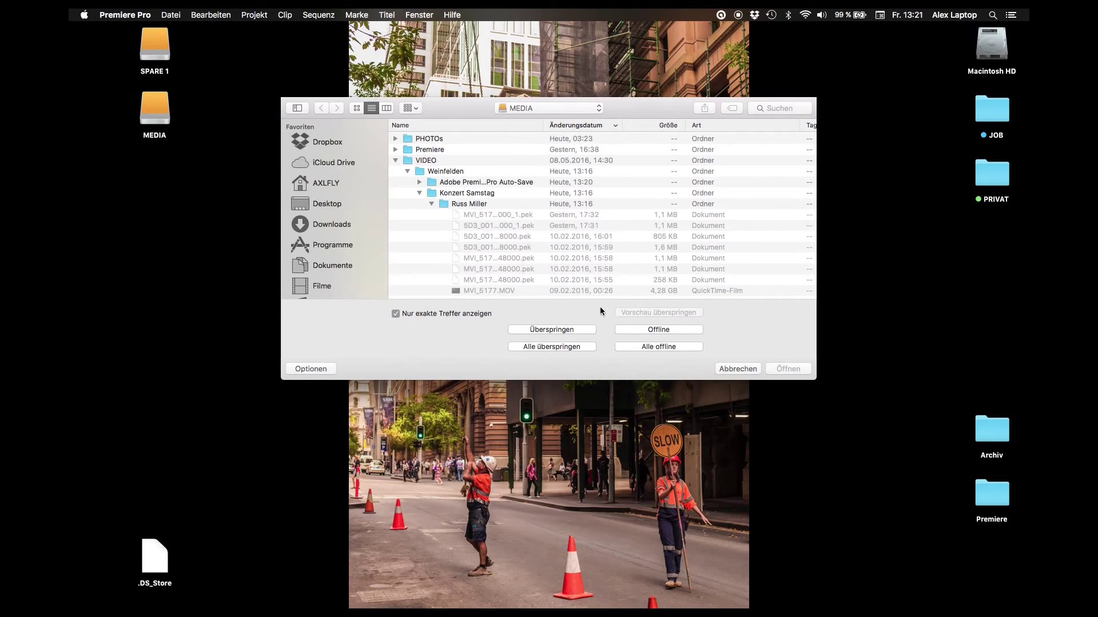
scroll(463, 221, down, 2)
scroll(463, 222, up, 2)
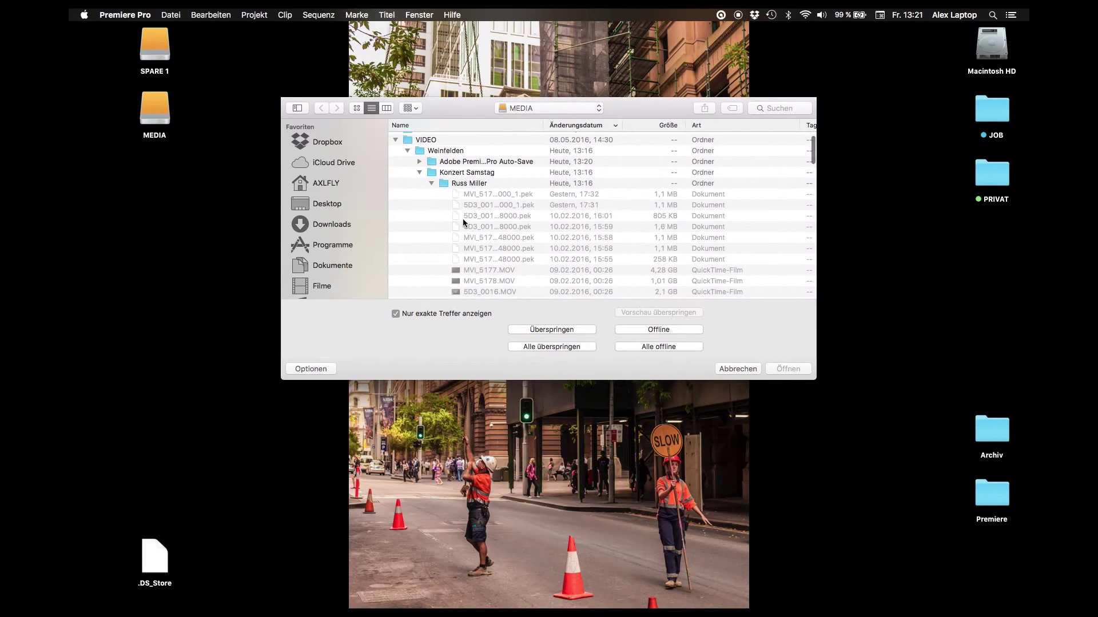
Skip the remaining missing files, set the playhead to 00:00:11:09, and select offline 5D3_0014.MOV.
click(552, 329)
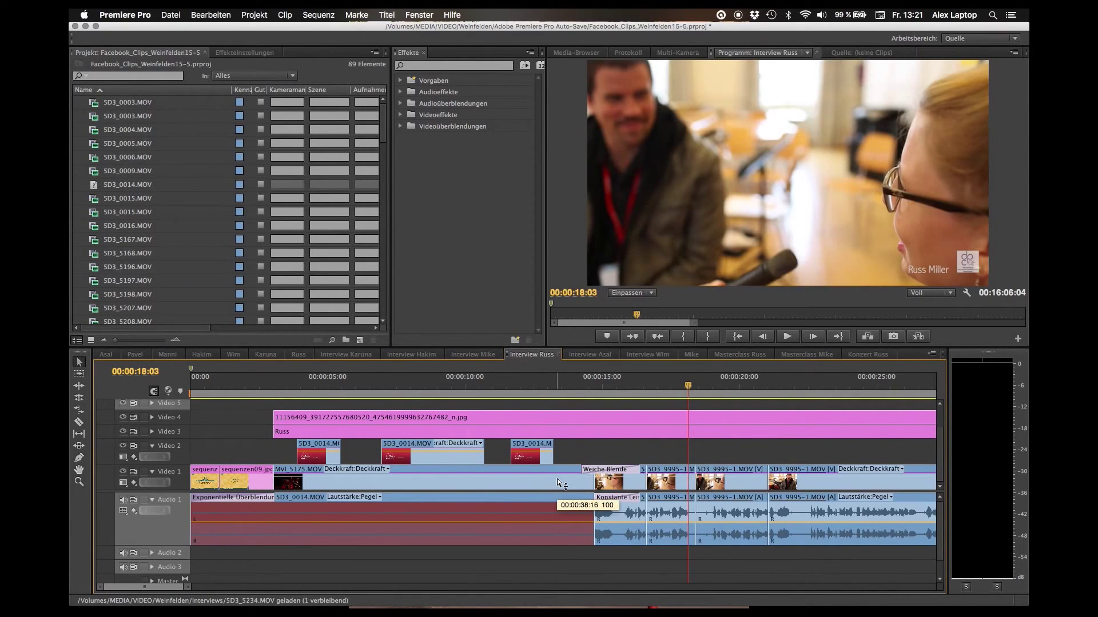
click(502, 380)
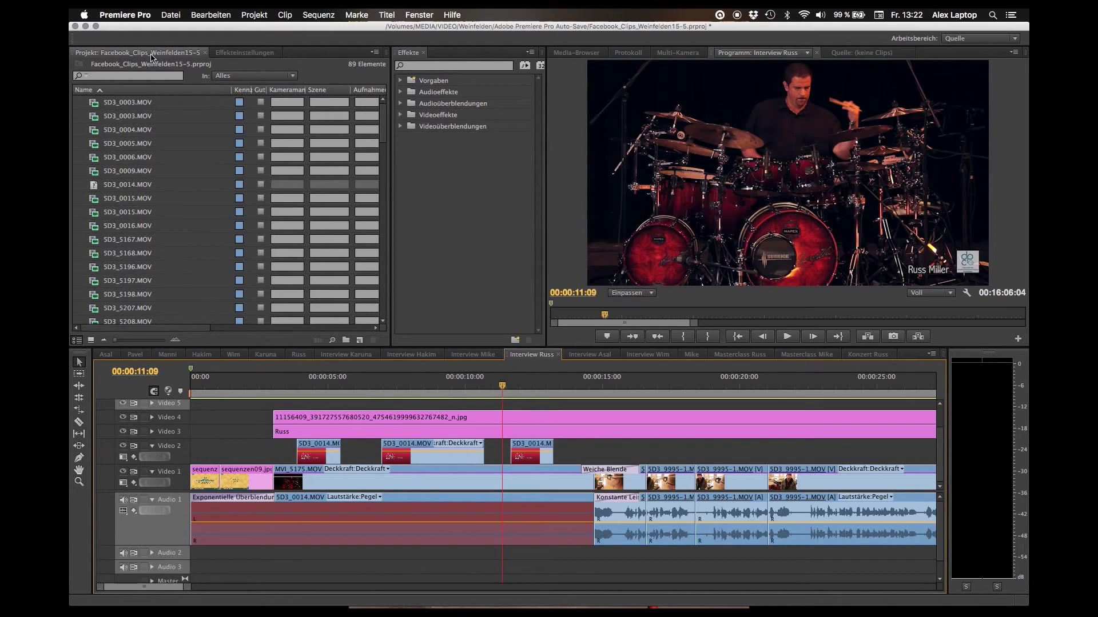
scroll(136, 167, down, 2)
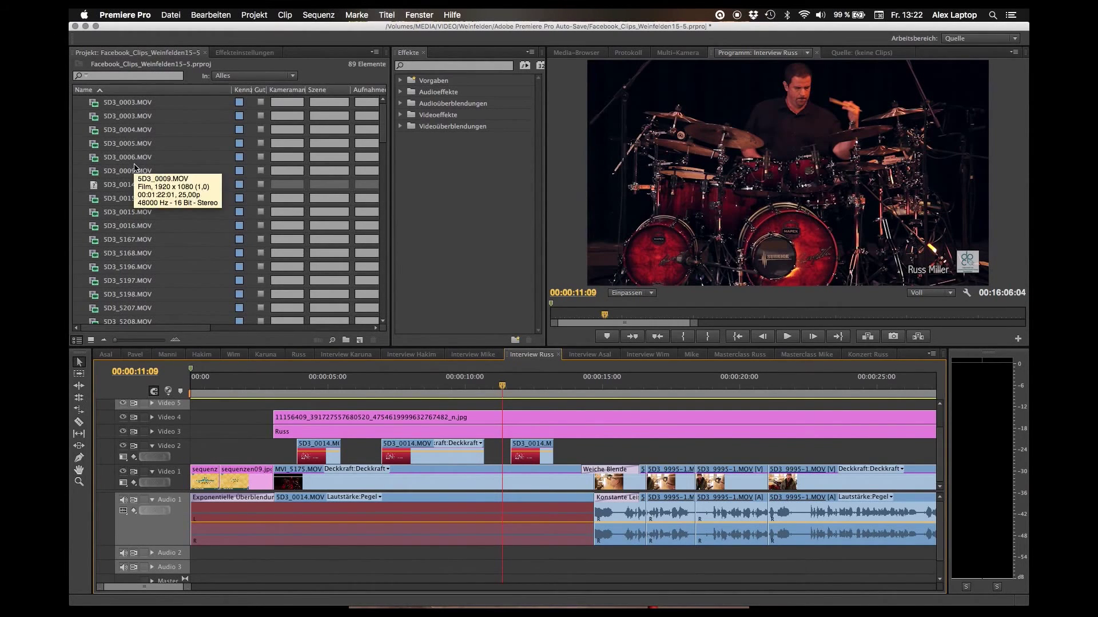
click(113, 160)
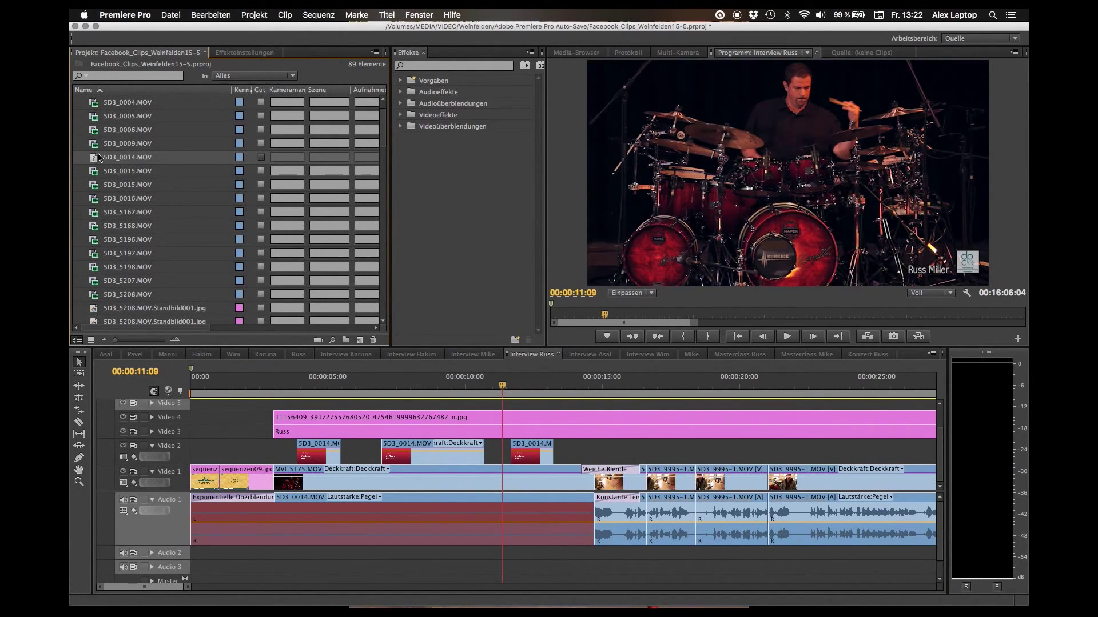
mouse_move(95, 161)
Relink 5D3_0014.MOV through Medien verbinden by searching '5d3_0014' and opening the matching file.
right_click(115, 163)
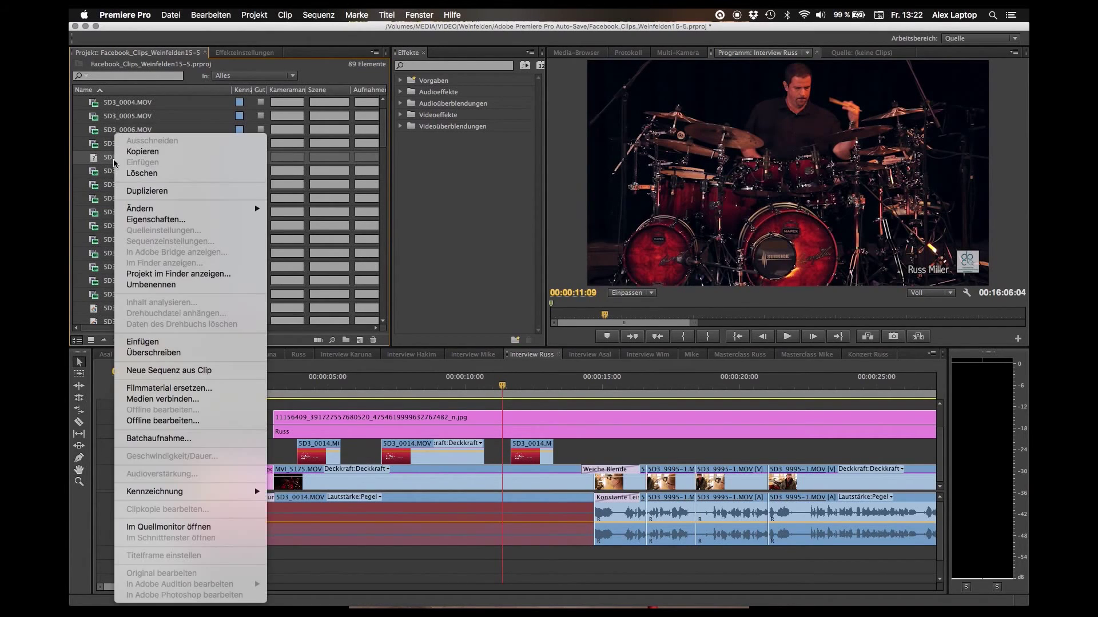
click(153, 388)
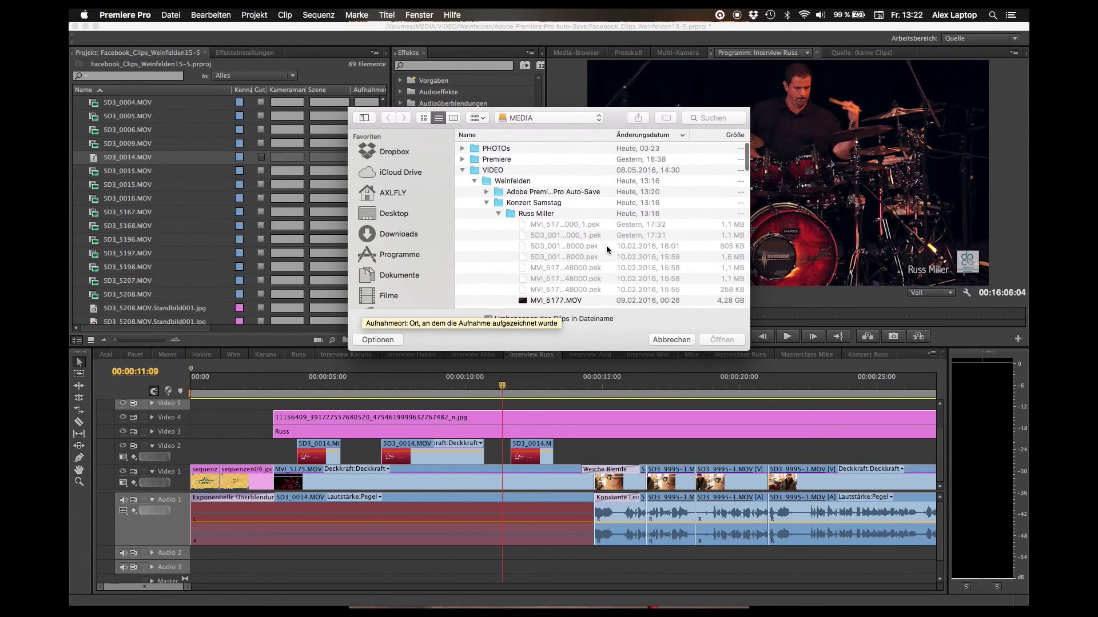
click(701, 119)
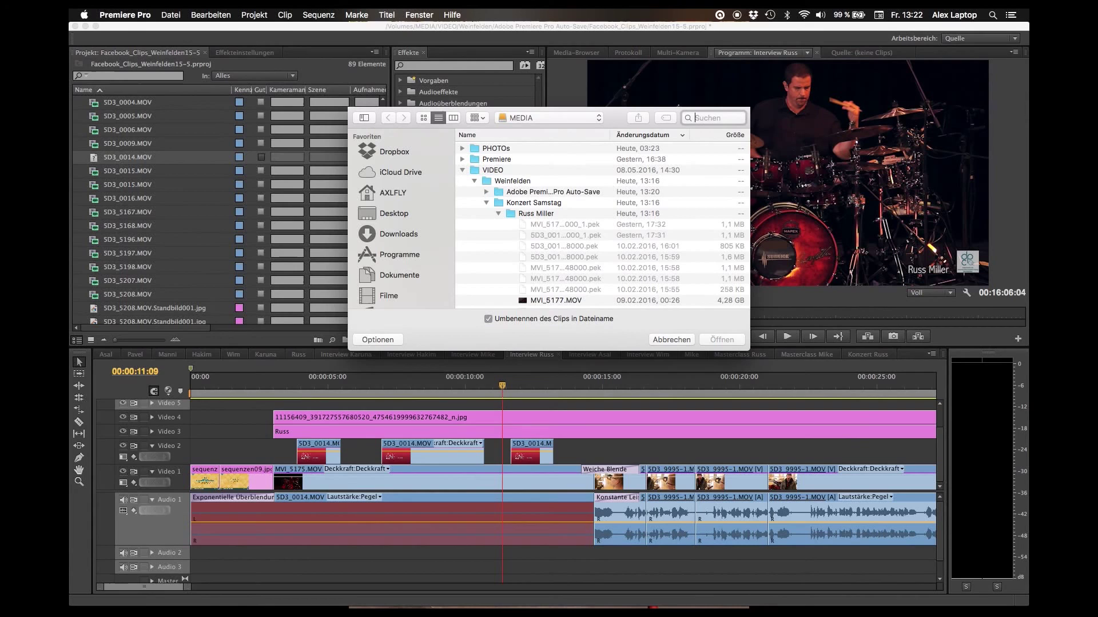
text(5d3)
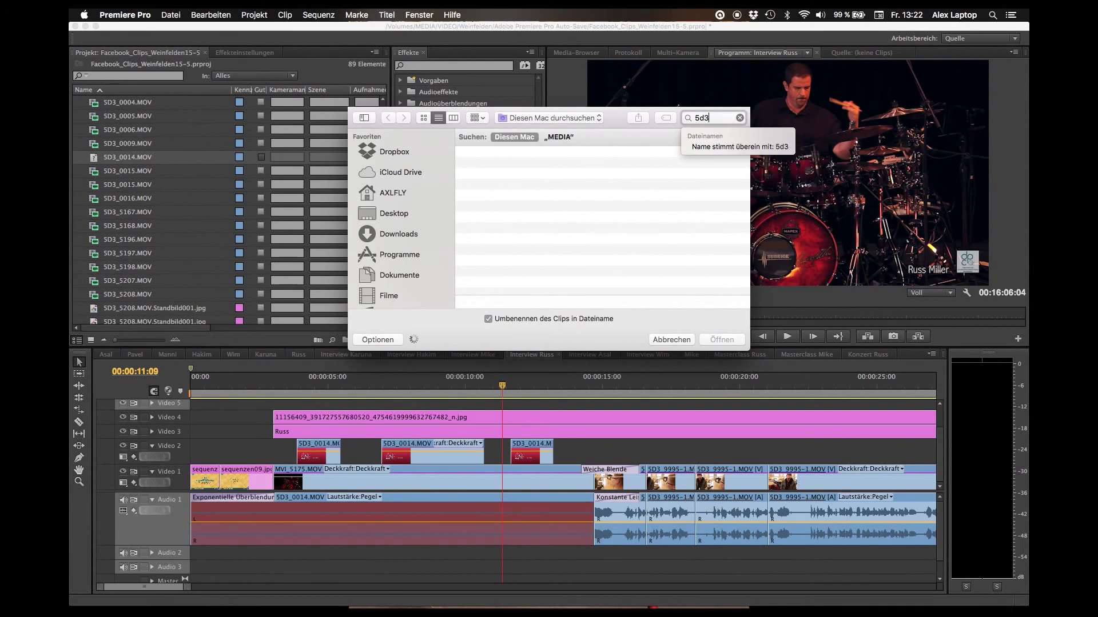
text(_)
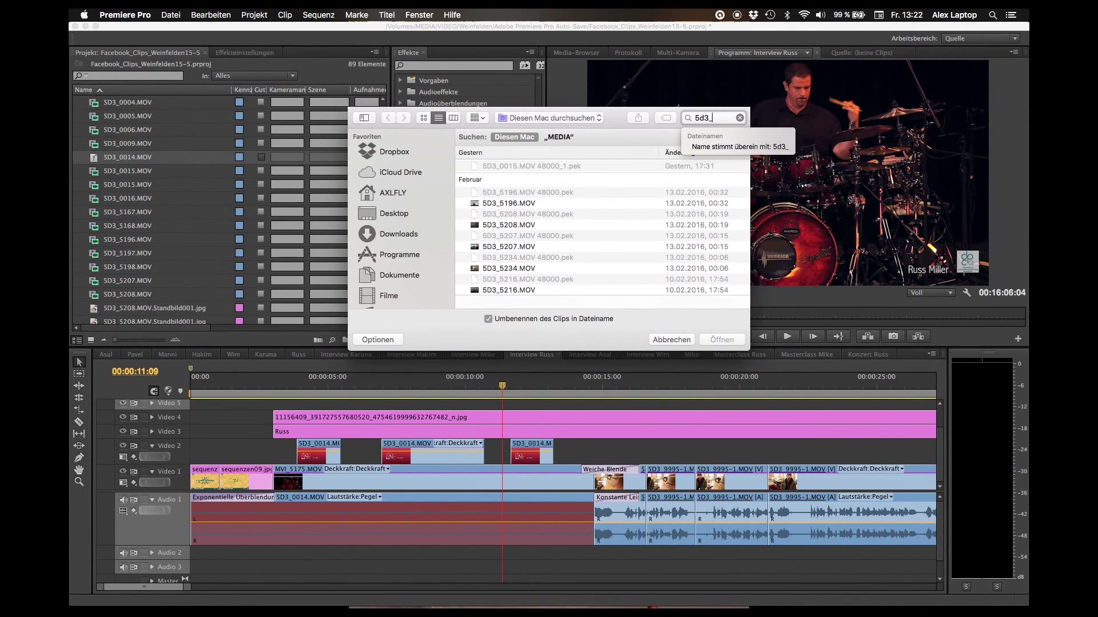
text(0014)
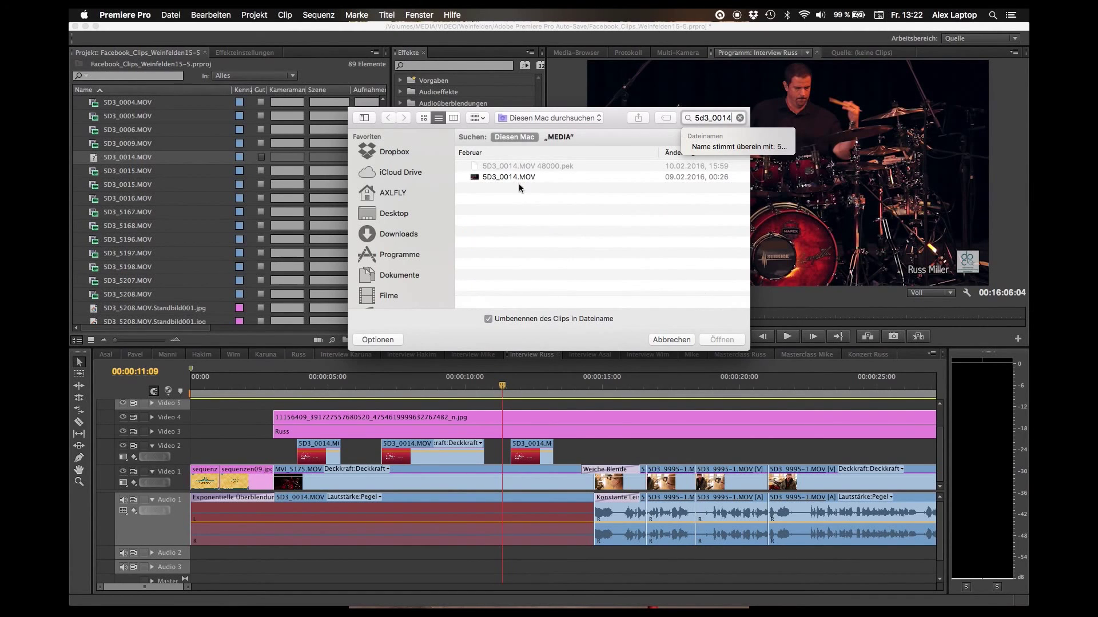
click(510, 177)
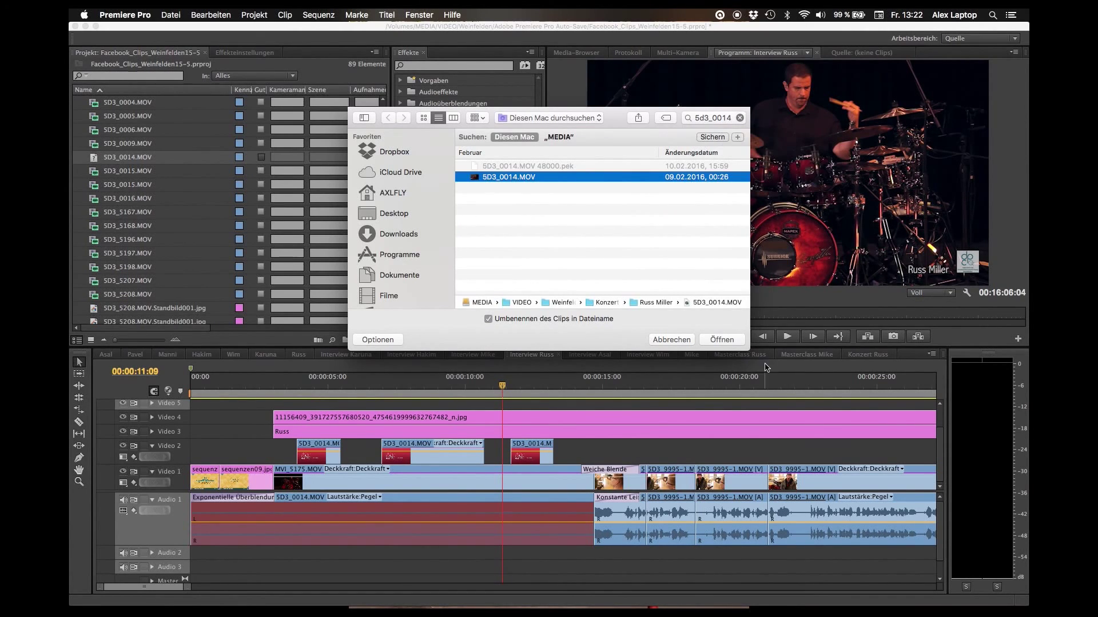
click(723, 340)
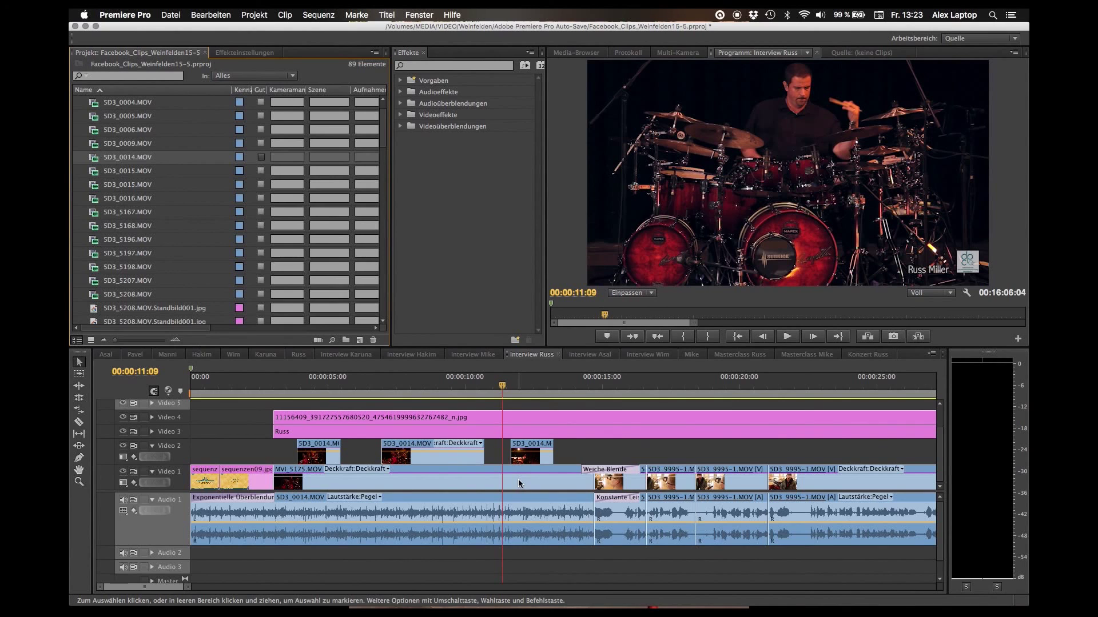
Play the Interview Russ sequence to confirm footage shows instead of 'Media offline'.
key(space)
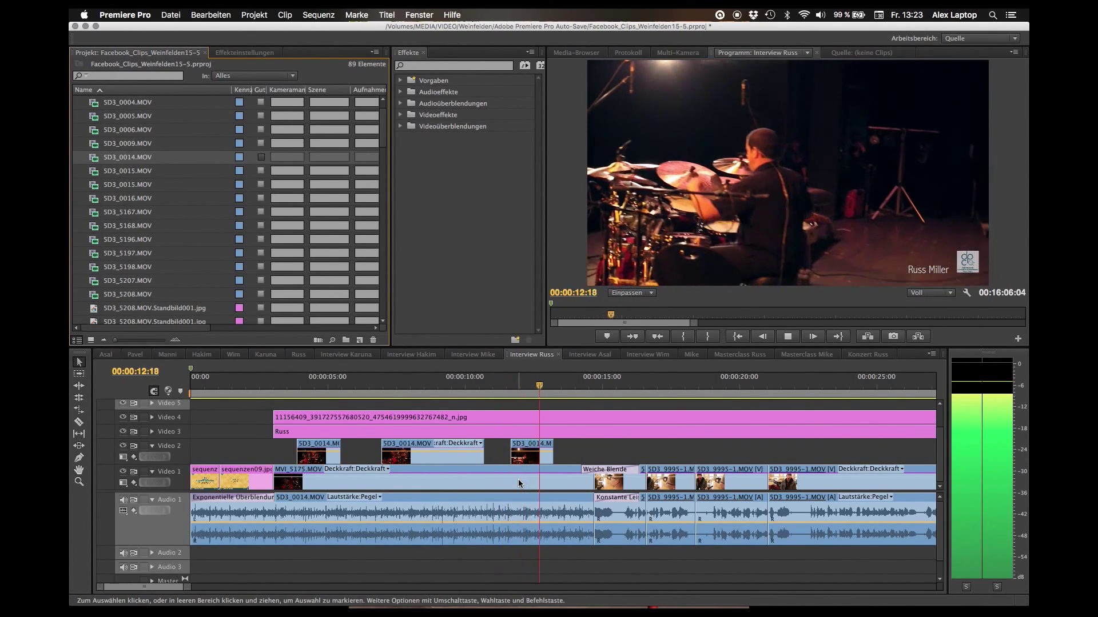